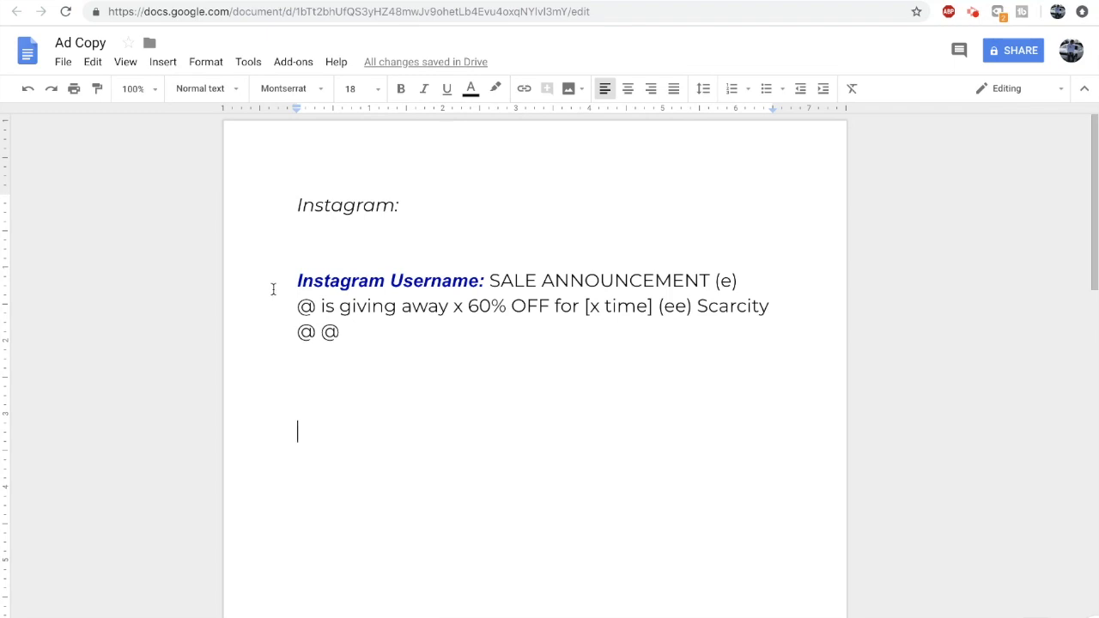
# Highlight the username, sale announcement and giveaway offer text, then put the cursor before 'Scarcity'.
pyautogui.moveTo(273, 289)
pyautogui.mouseDown()
pyautogui.moveTo(771, 274)
pyautogui.moveTo(709, 281)
pyautogui.mouseUp()
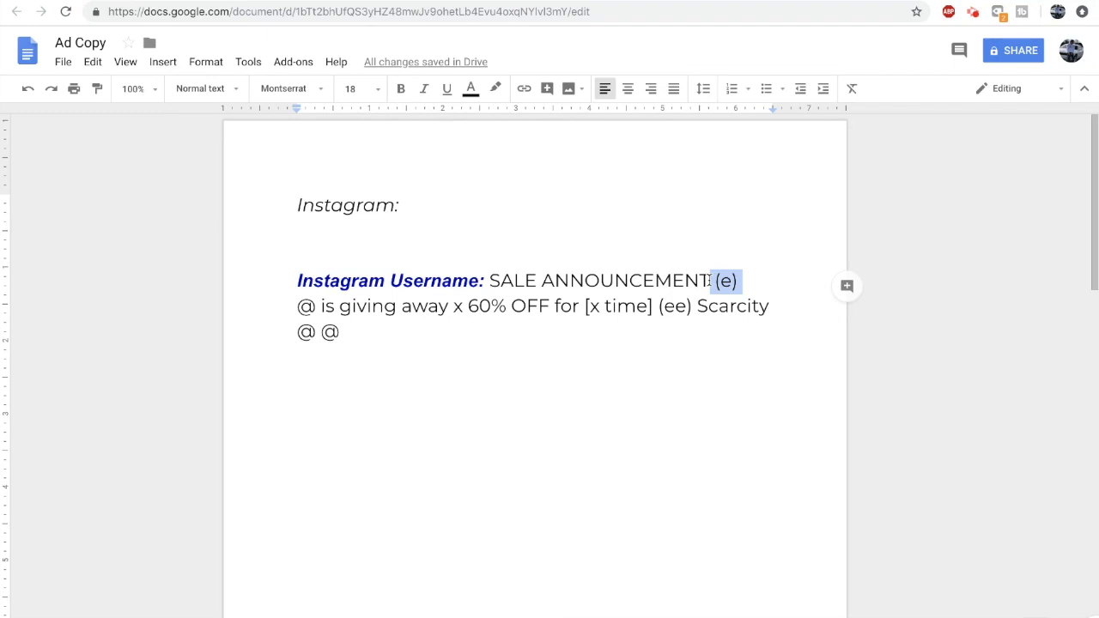
pyautogui.moveTo(658, 306); pyautogui.dragTo(297, 306)
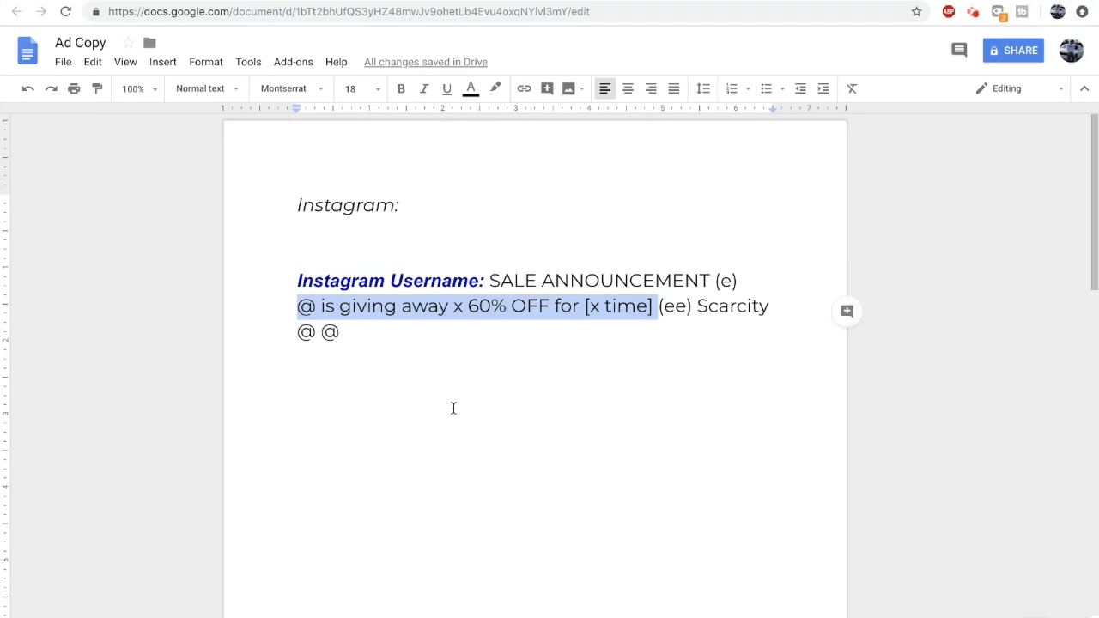
pyautogui.click(656, 305)
pyautogui.press('Right')
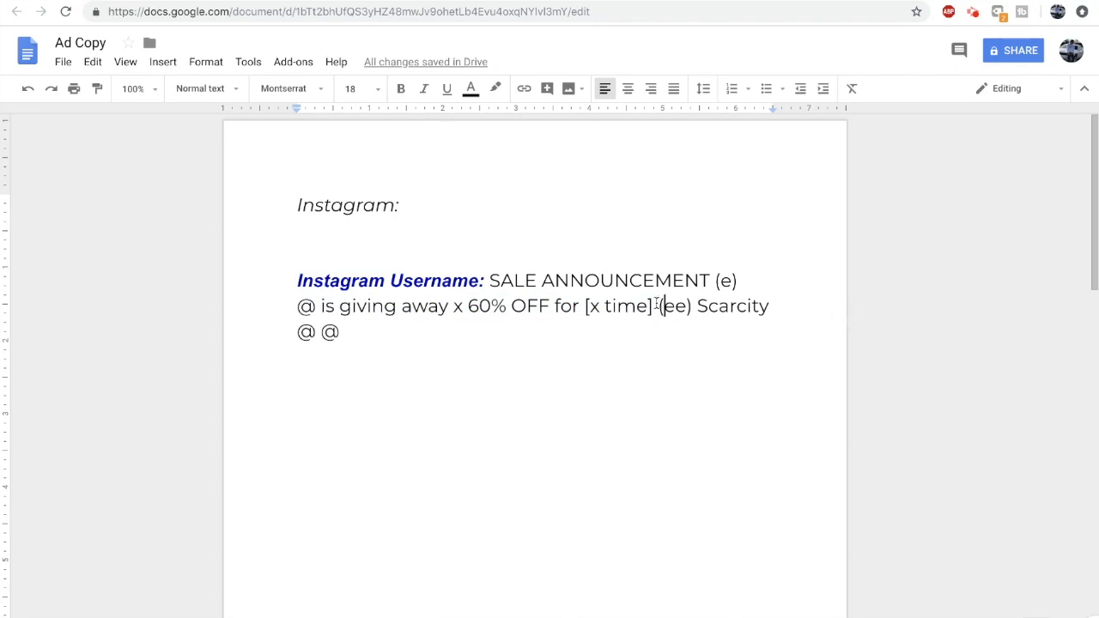
pyautogui.press('Right')
pyautogui.press('Right')
pyautogui.press('Right')
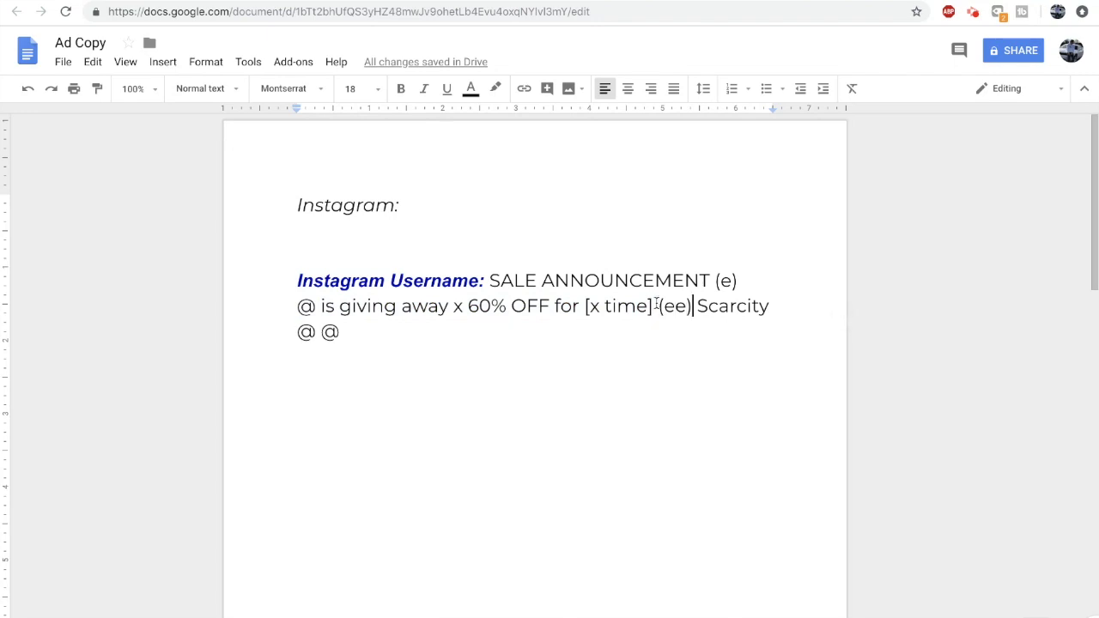